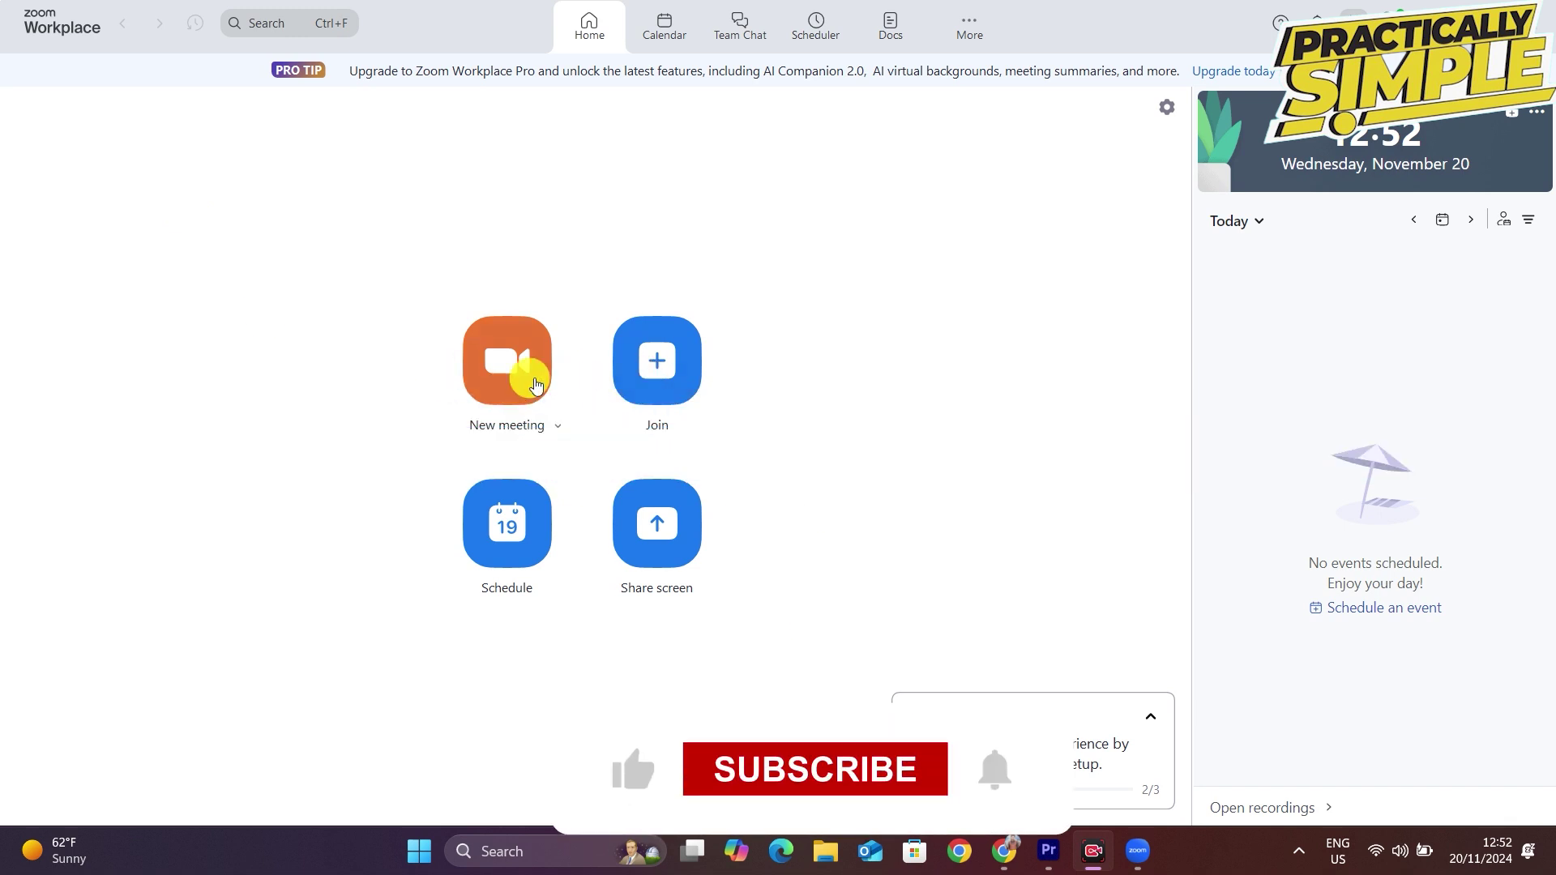
# Join the meeting and open the share picker with Entire screen preselected
pyautogui.click(672, 390)
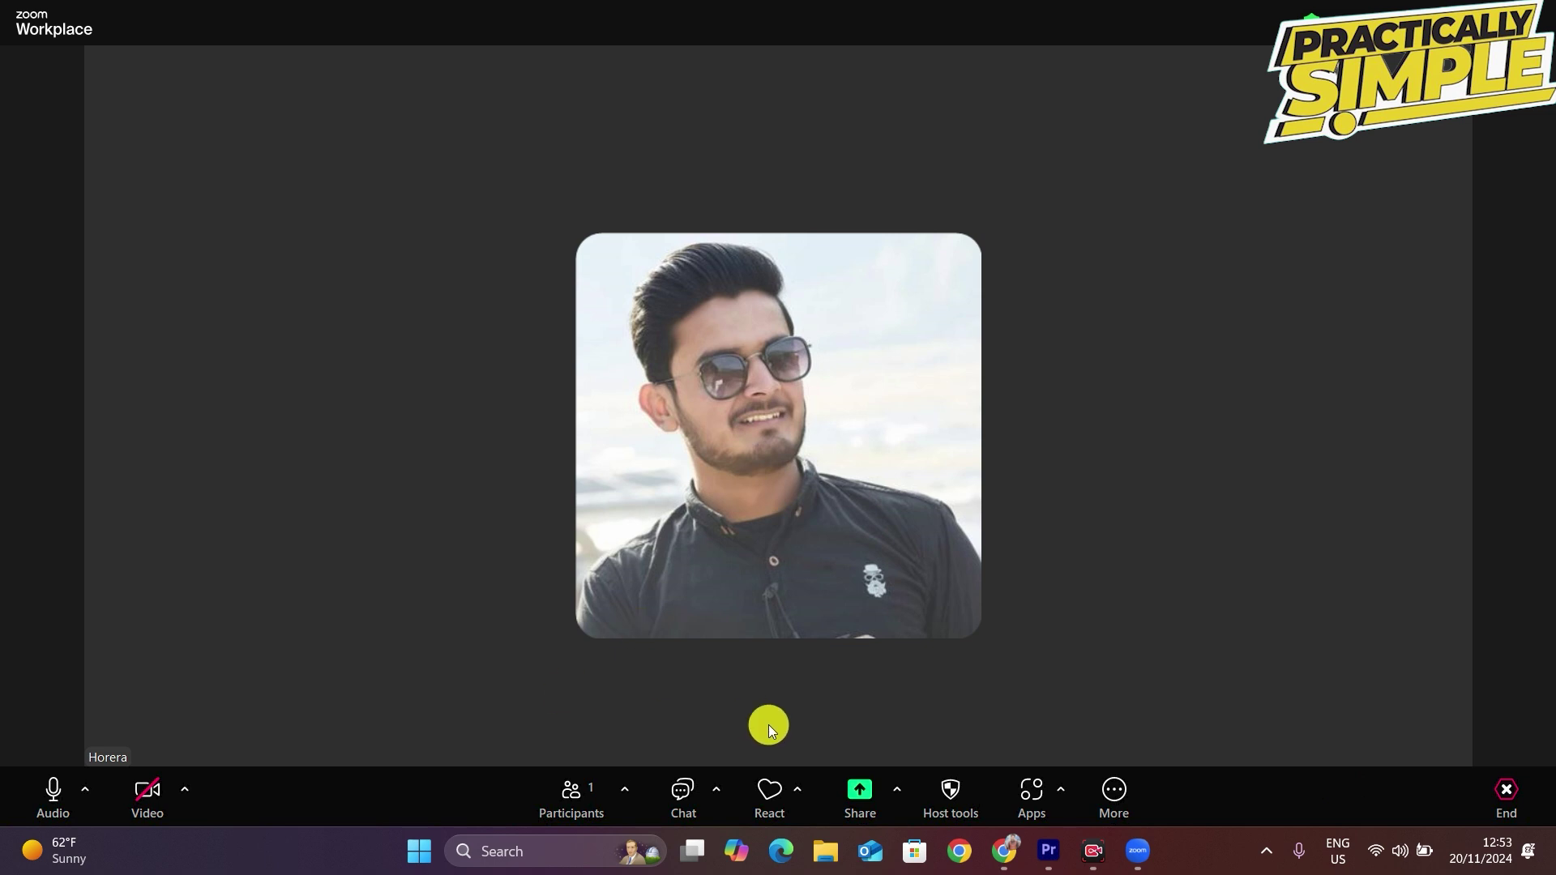
pyautogui.click(857, 800)
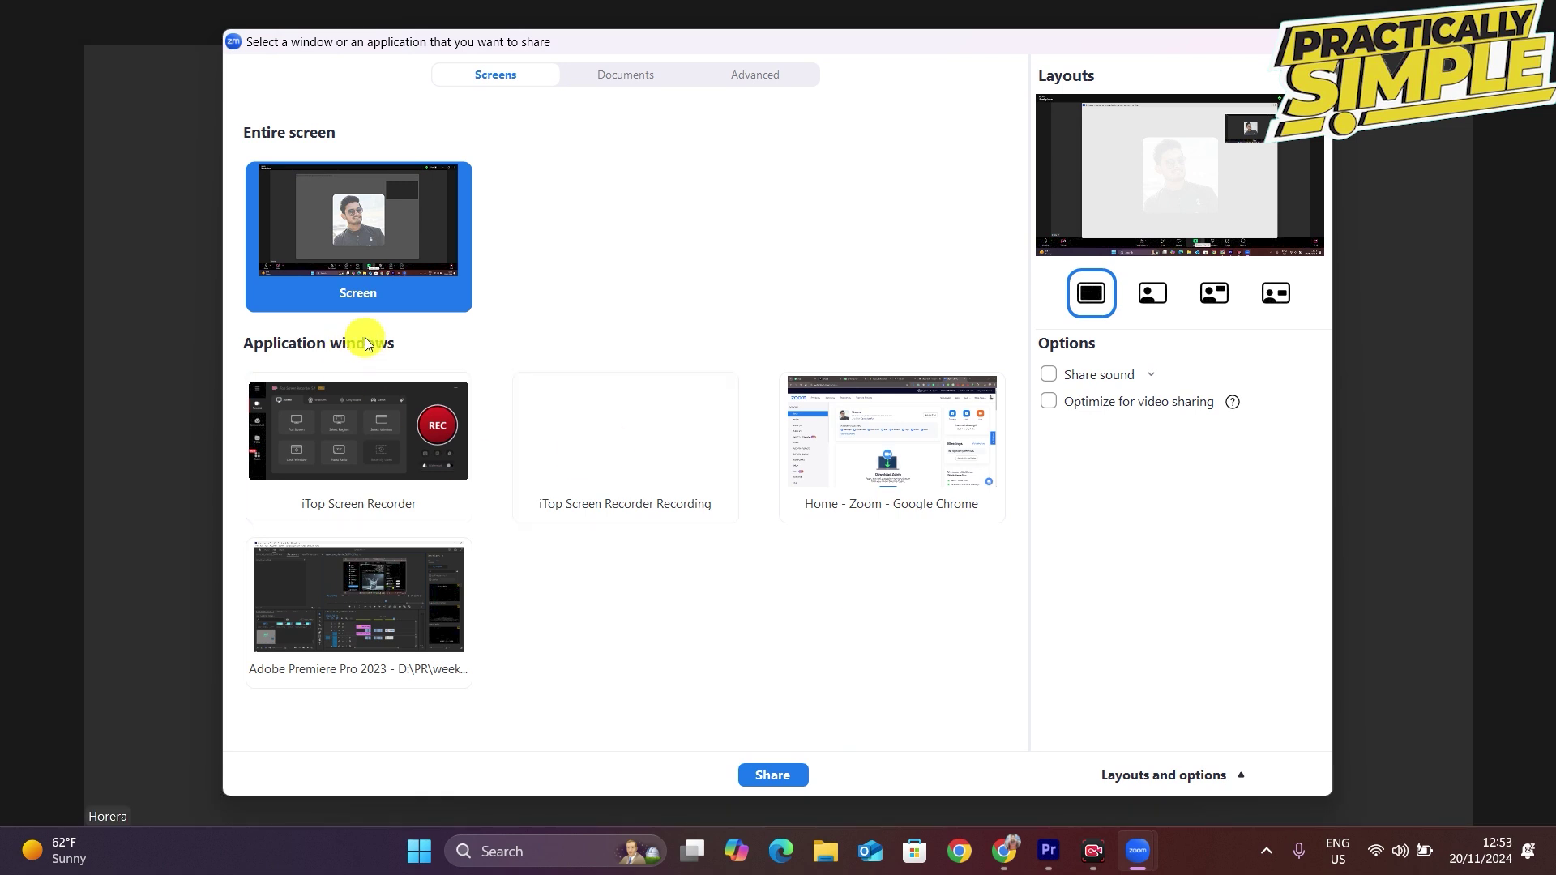
# Start sharing the entire screen with the camera beside it and share sound on
pyautogui.click(771, 778)
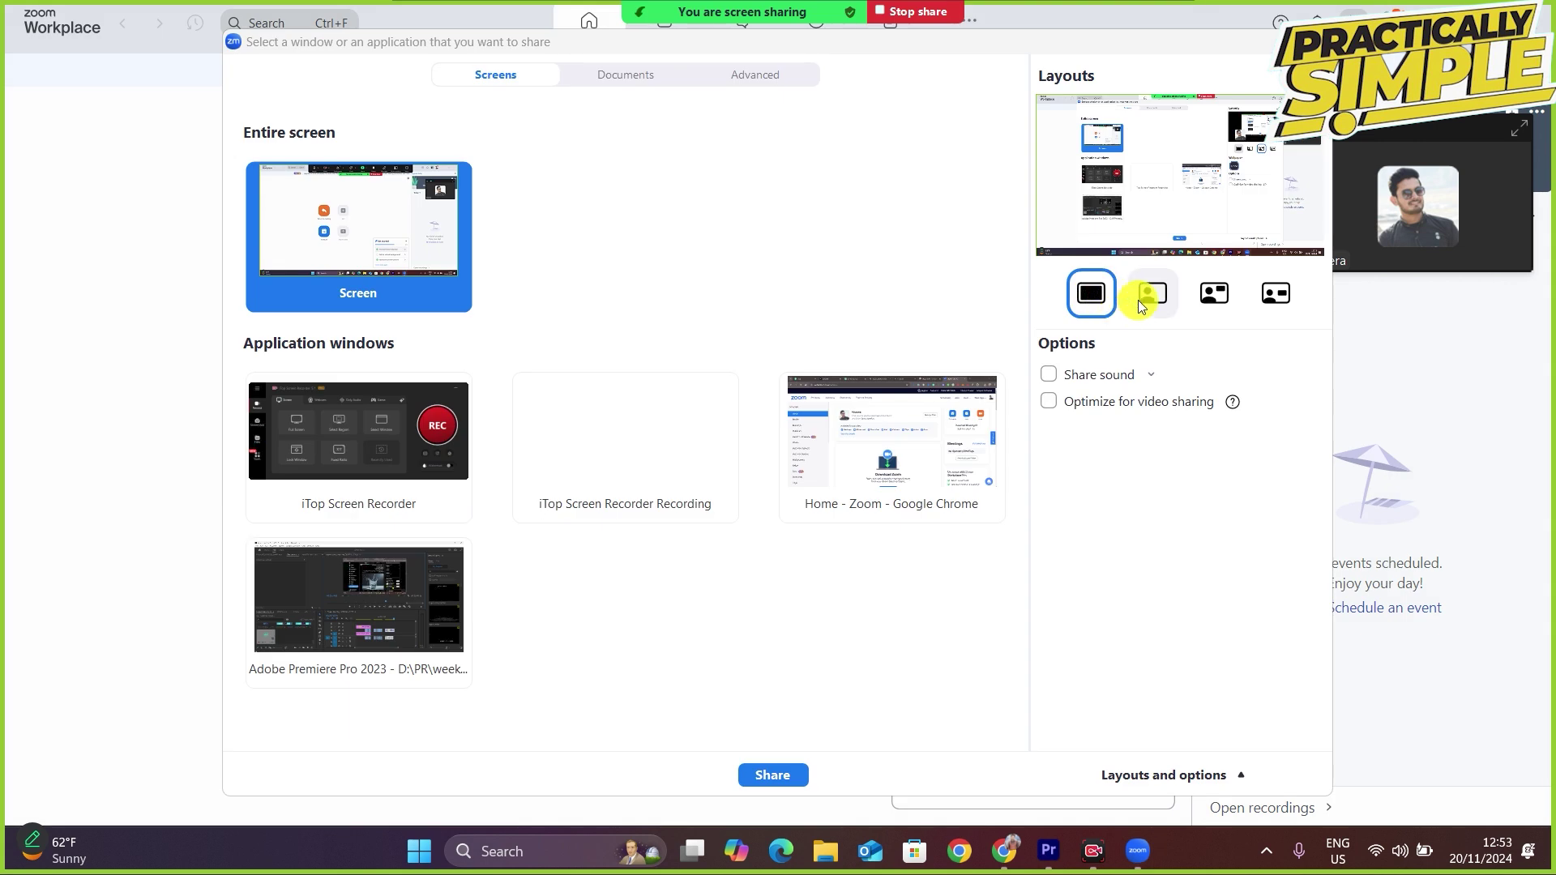
pyautogui.click(1140, 306)
pyautogui.click(1213, 295)
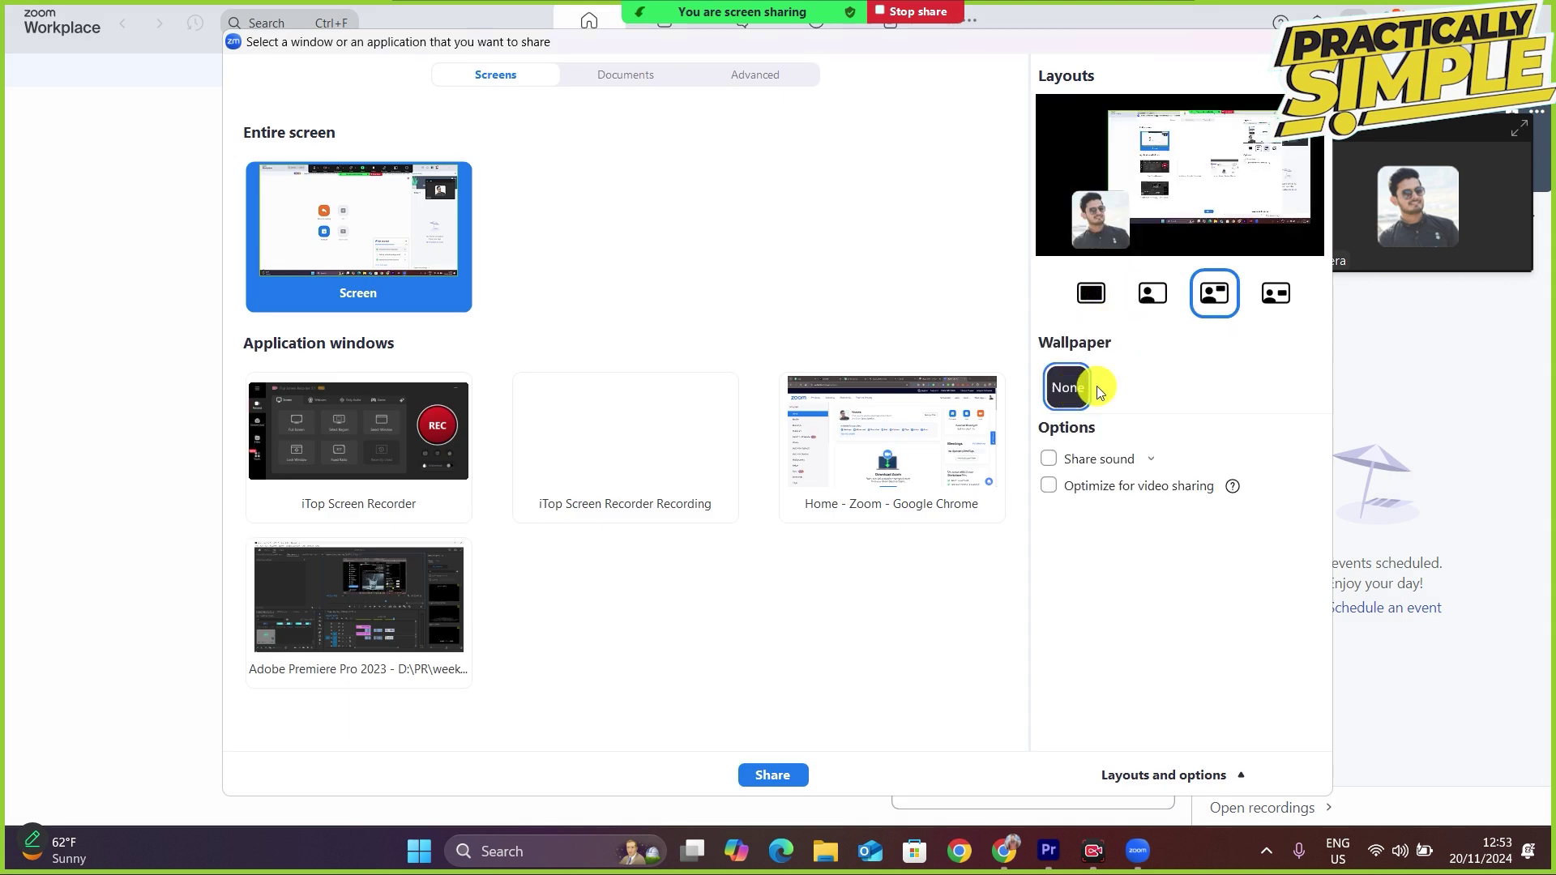
pyautogui.click(1050, 459)
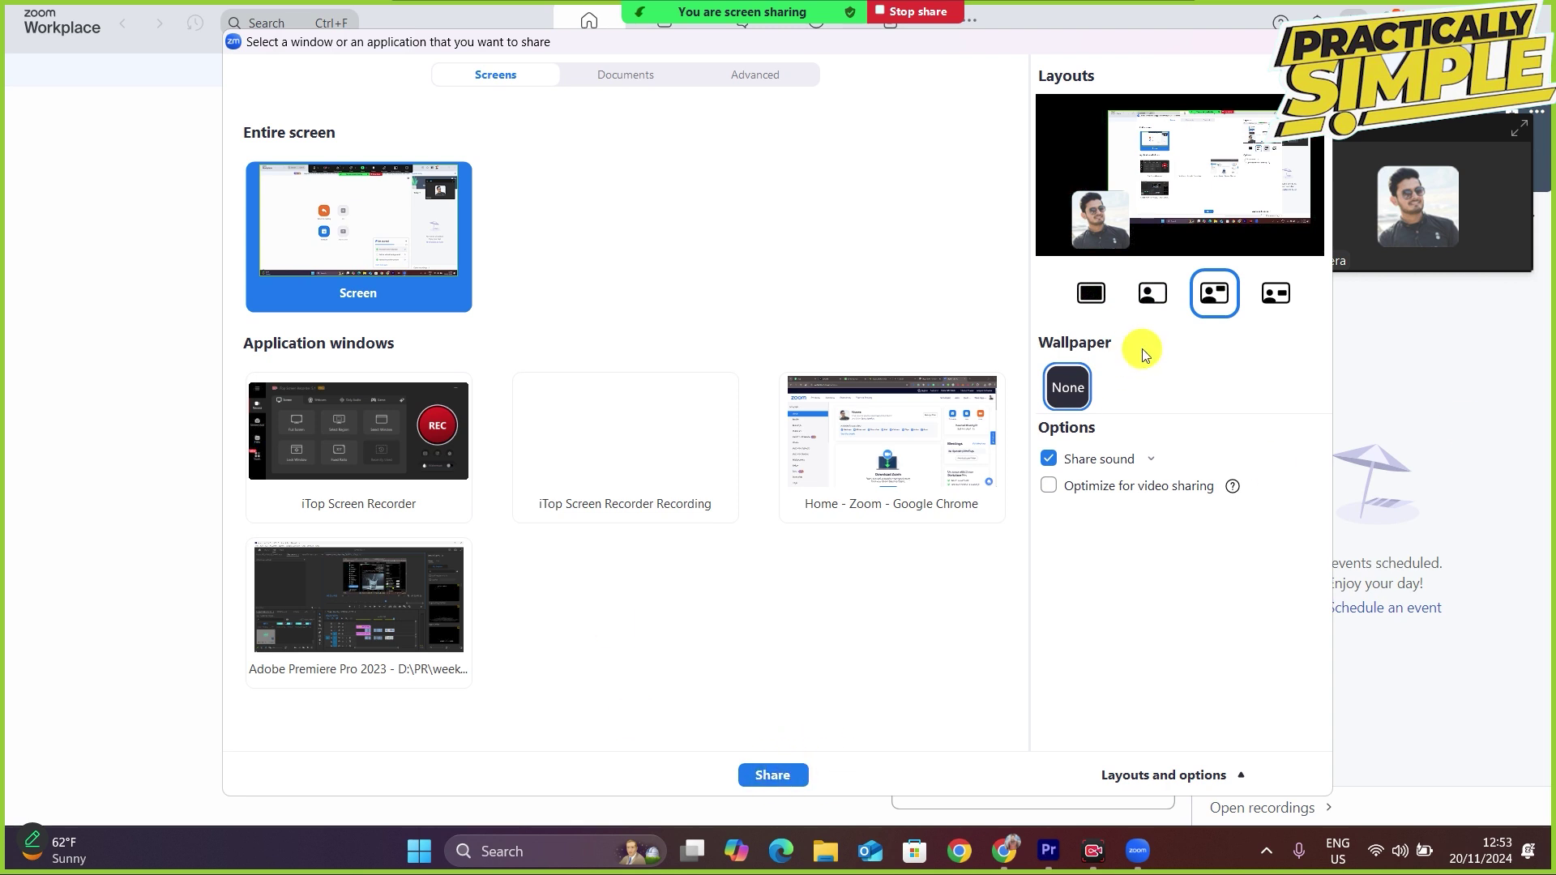
# Try other camera layouts, then return to the camera-beside-screen layout
pyautogui.click(1262, 296)
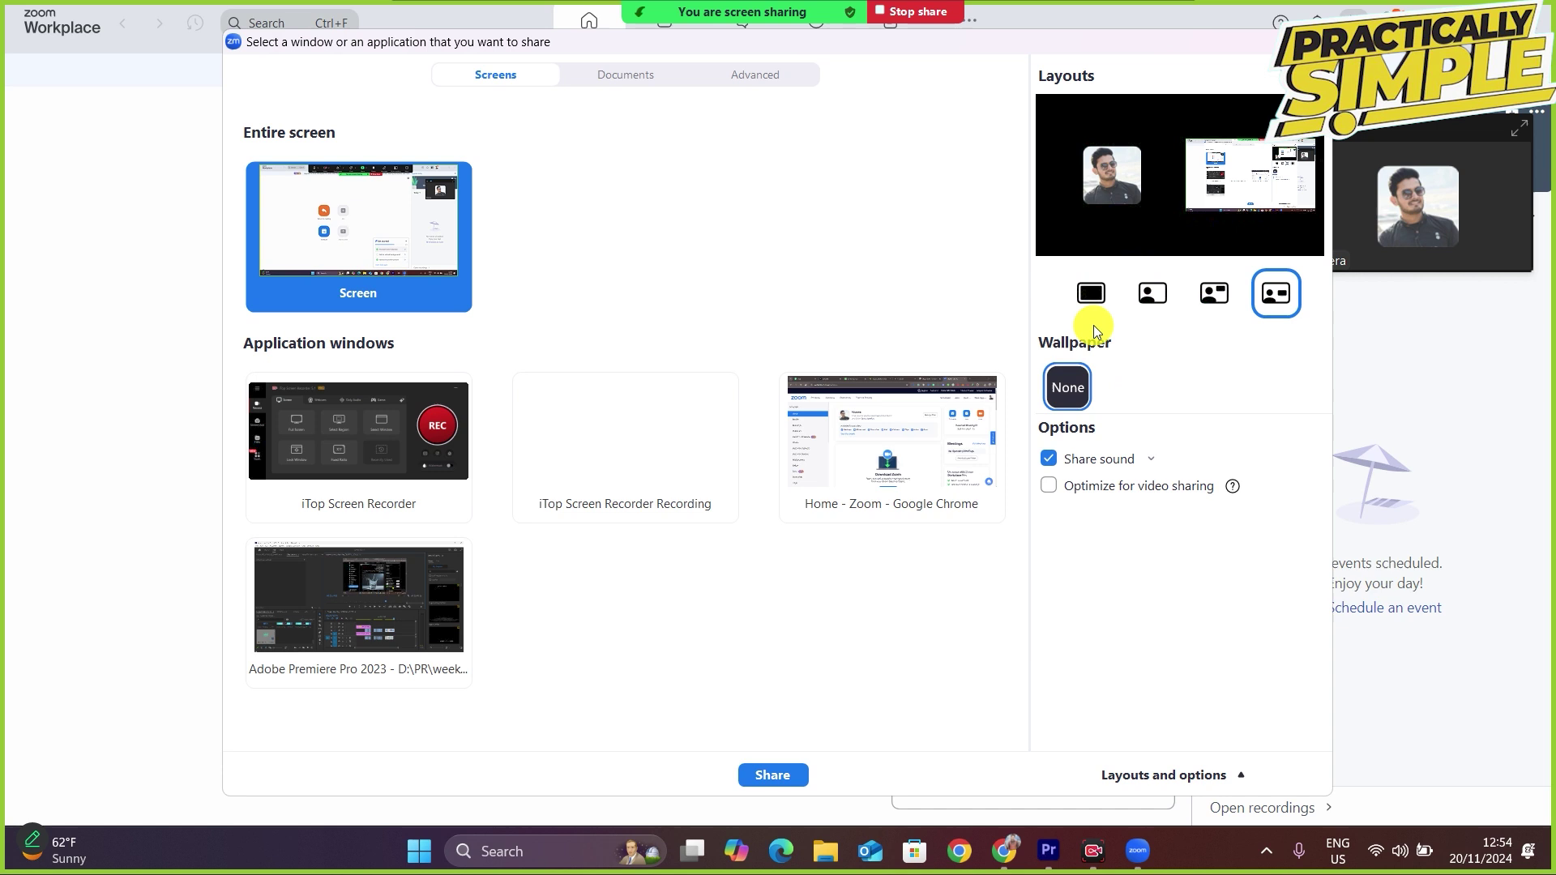
pyautogui.click(1090, 294)
pyautogui.click(1158, 299)
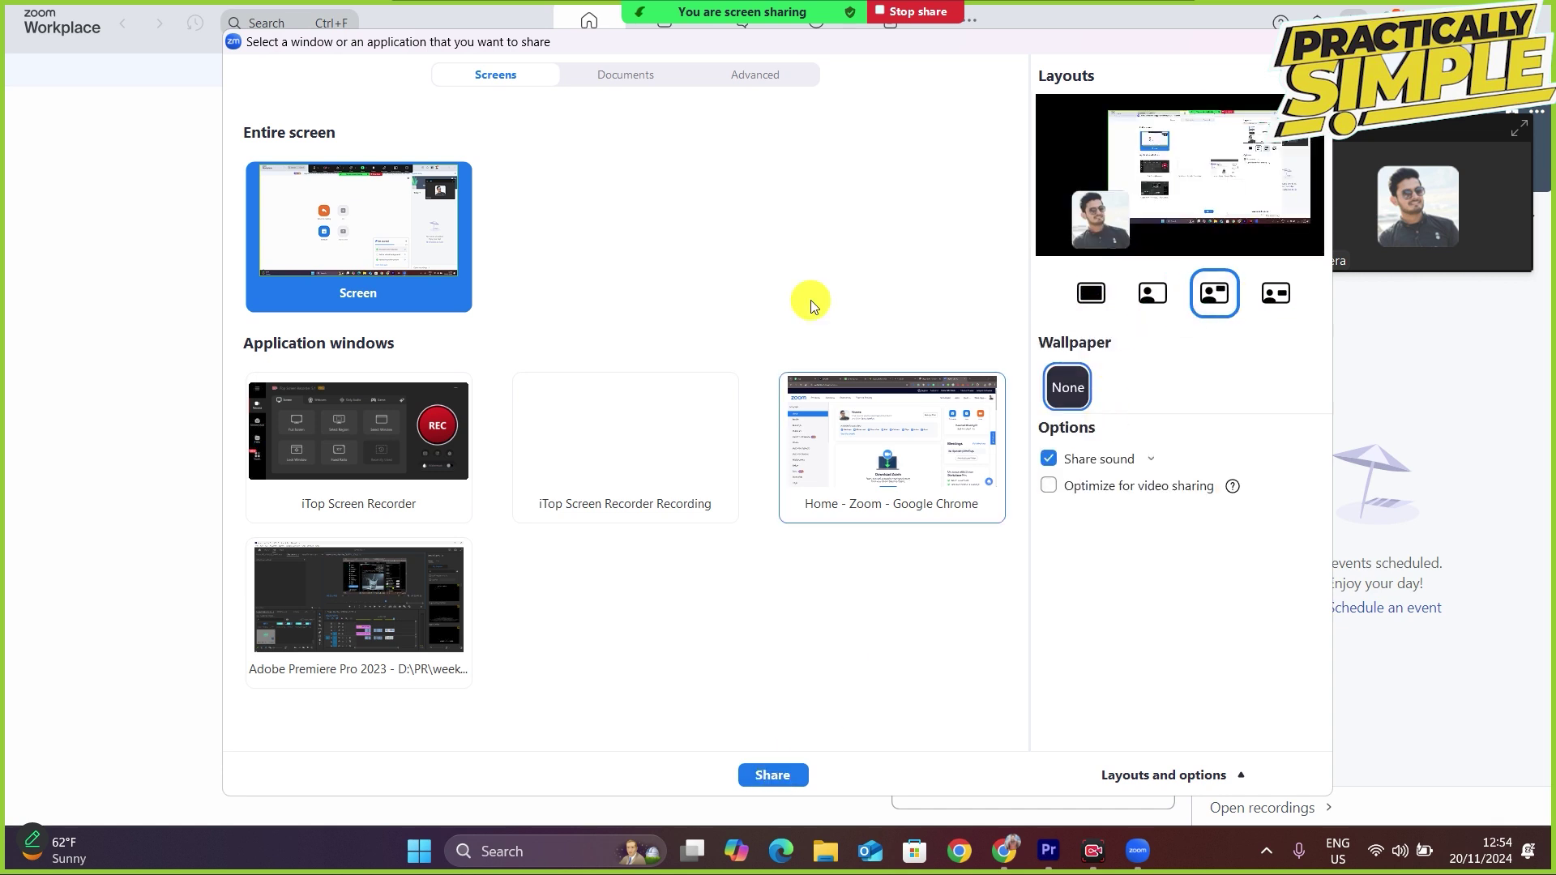
pyautogui.click(900, 17)
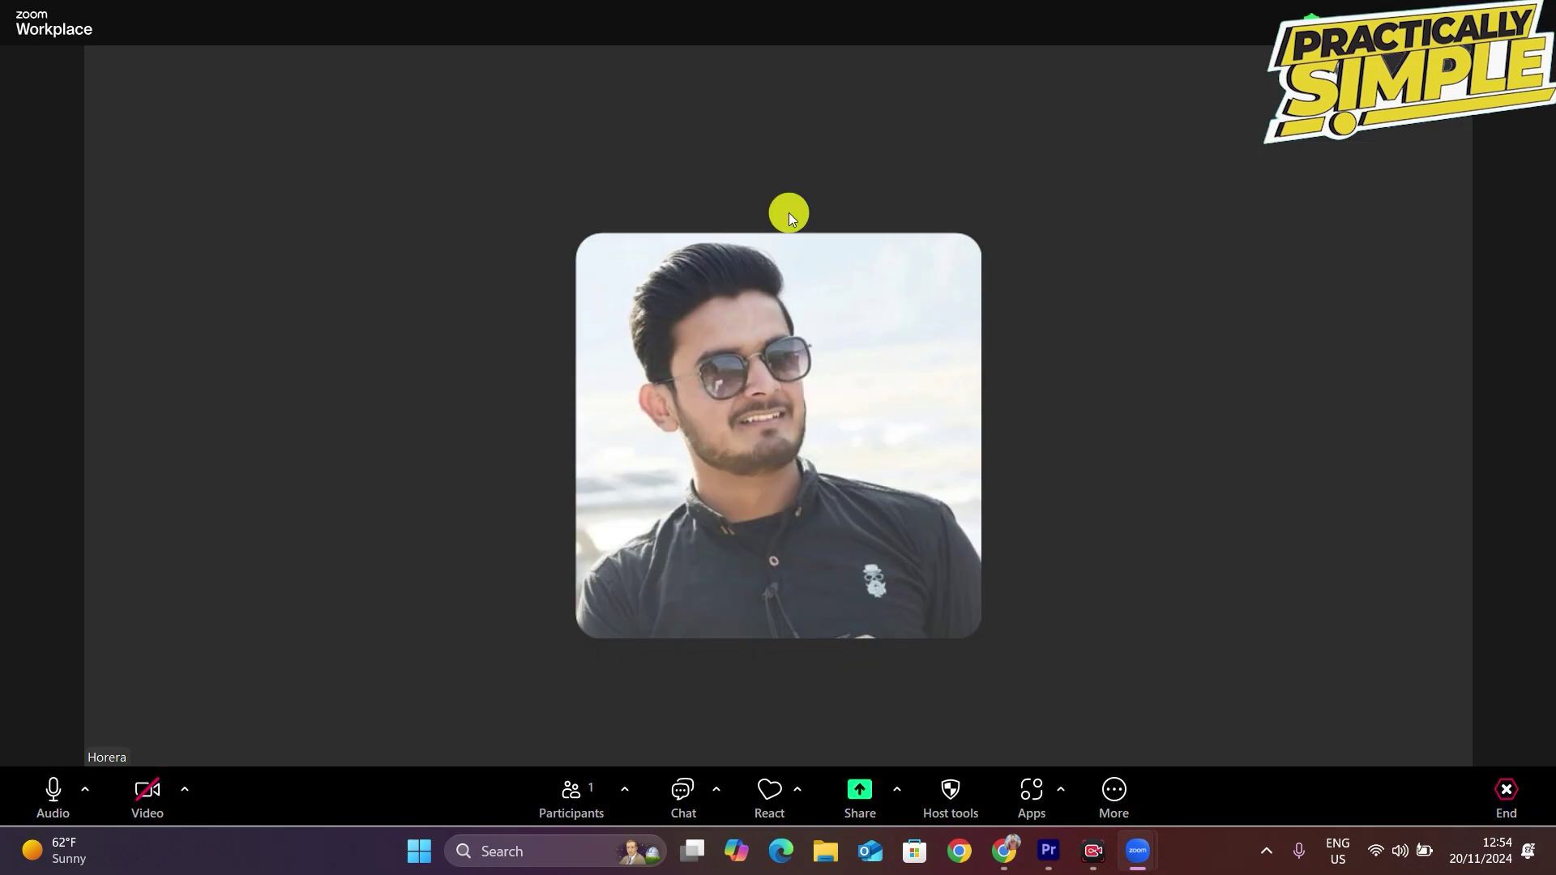
pyautogui.click(906, 784)
pyautogui.click(905, 784)
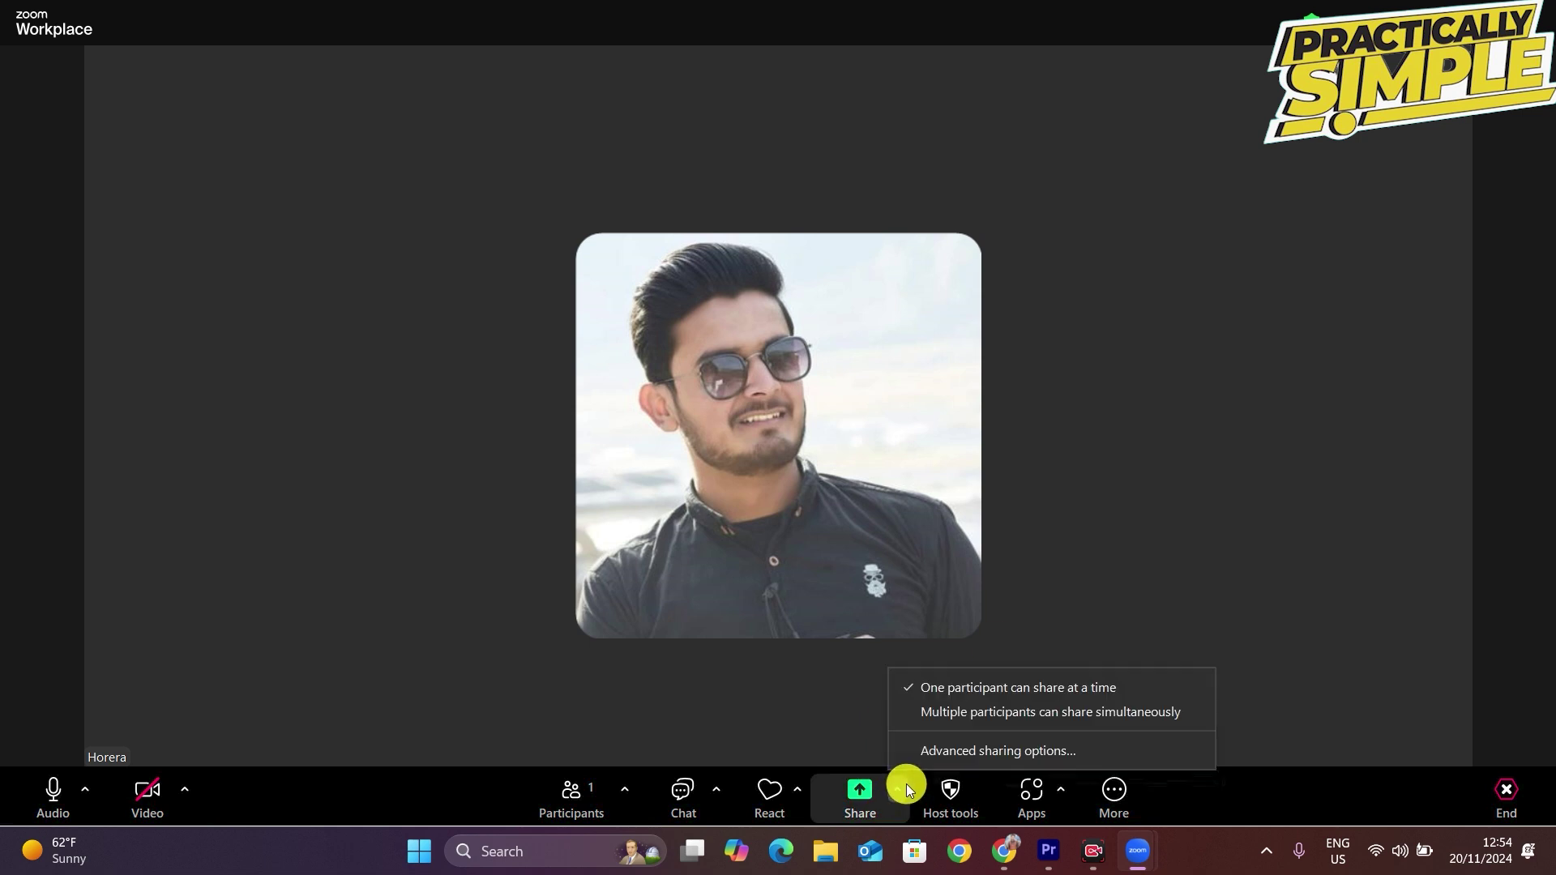
pyautogui.click(1128, 557)
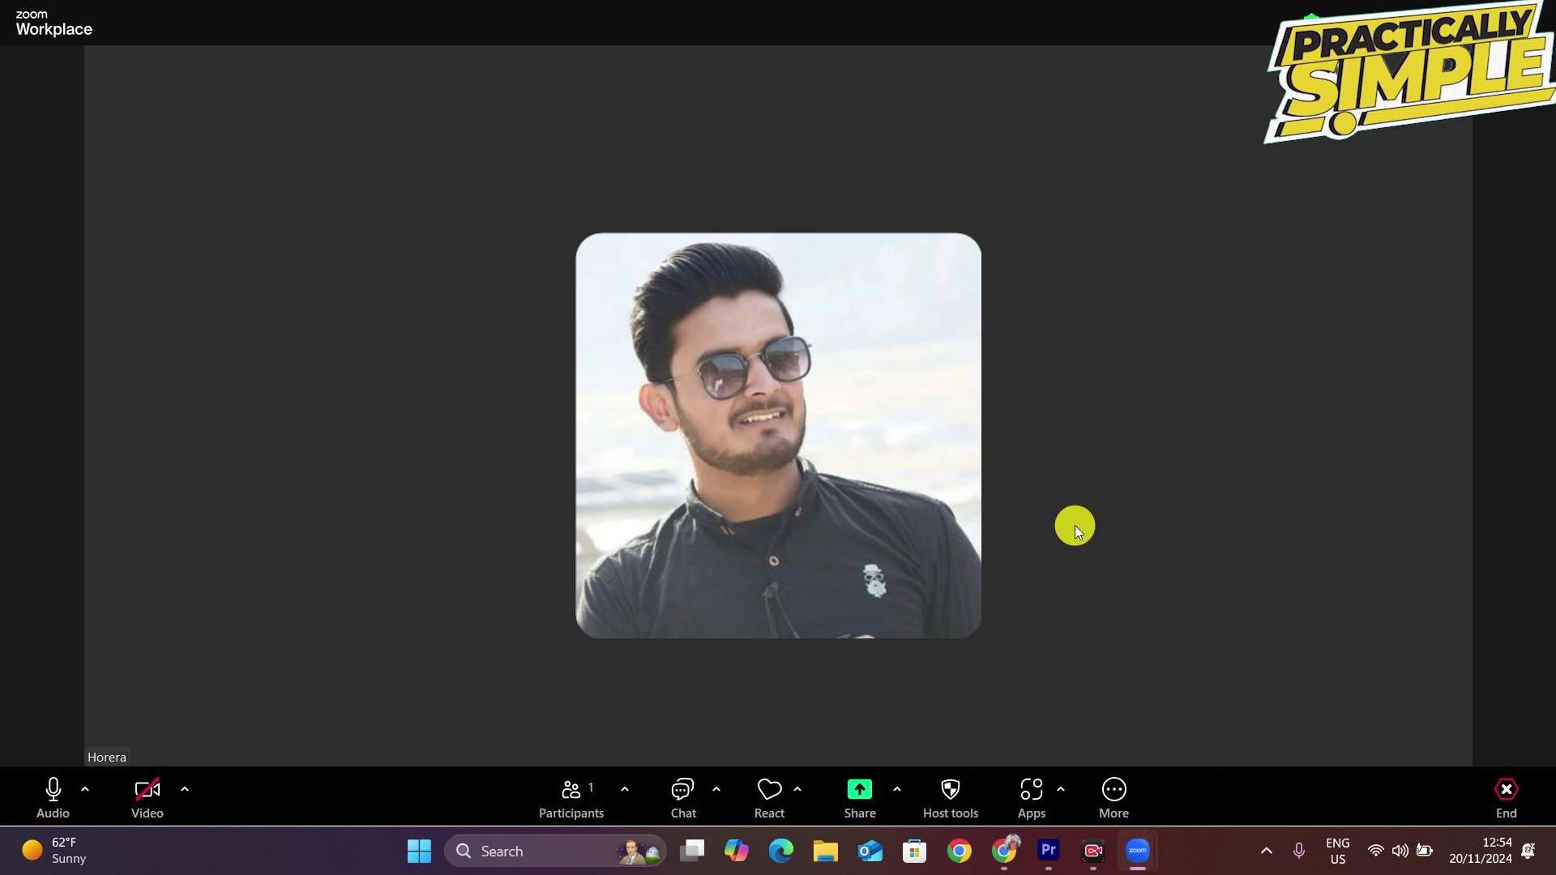